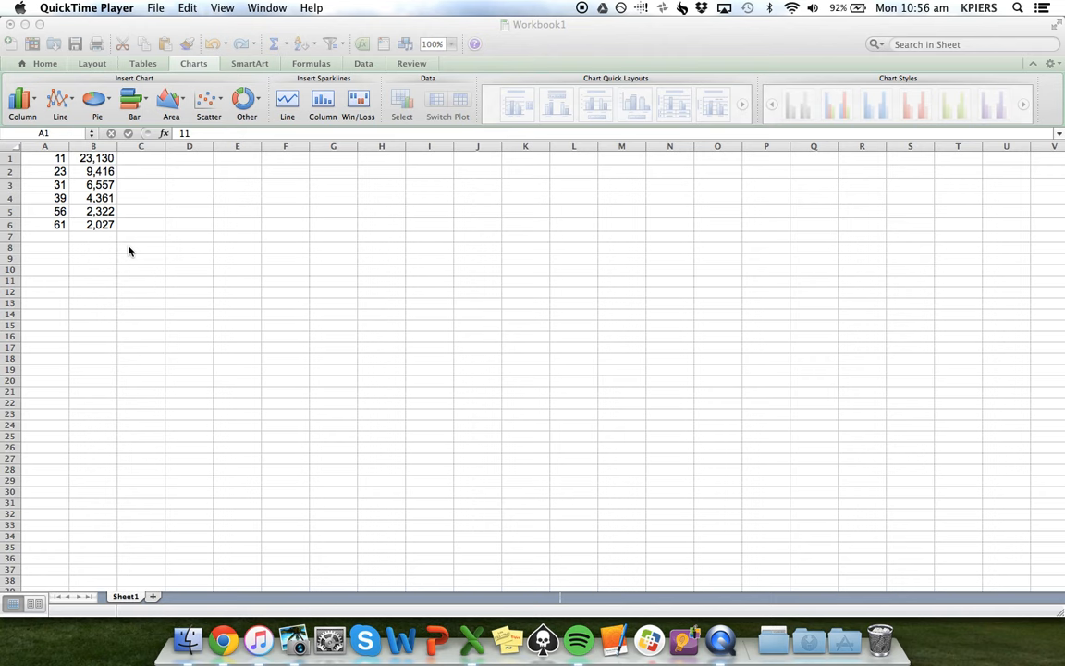
Insert a Marked Scatter chart of the data in A1:B6, placing it beside the data and enlarging it to about row 35
{"action": "left_click", "coordinate": [51, 161]}
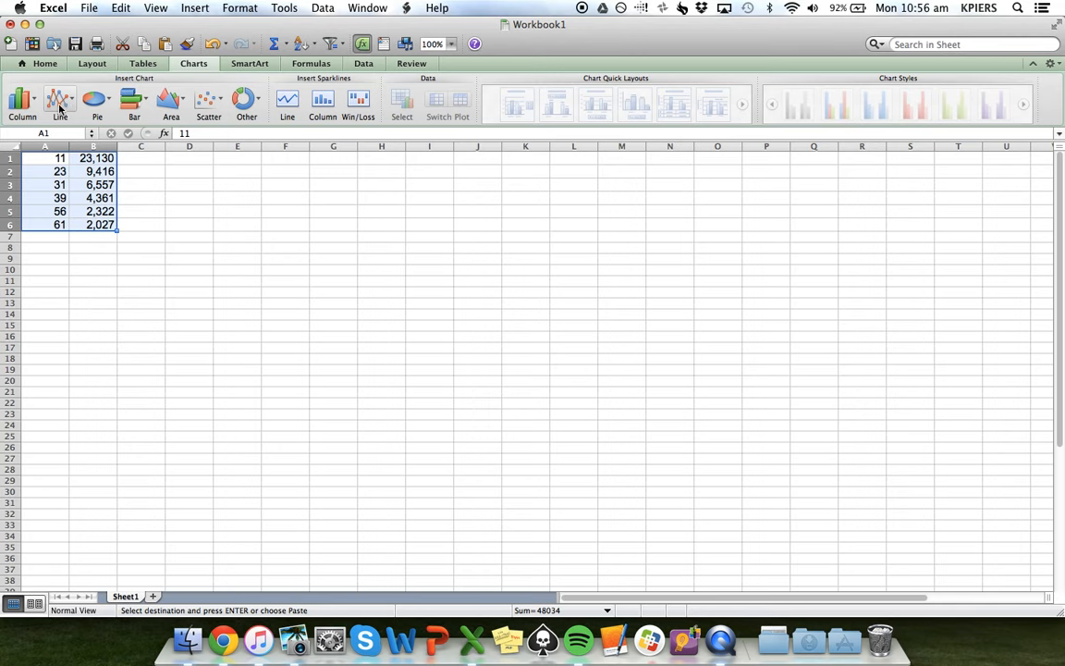
{"action": "left_click", "coordinate": [211, 106]}
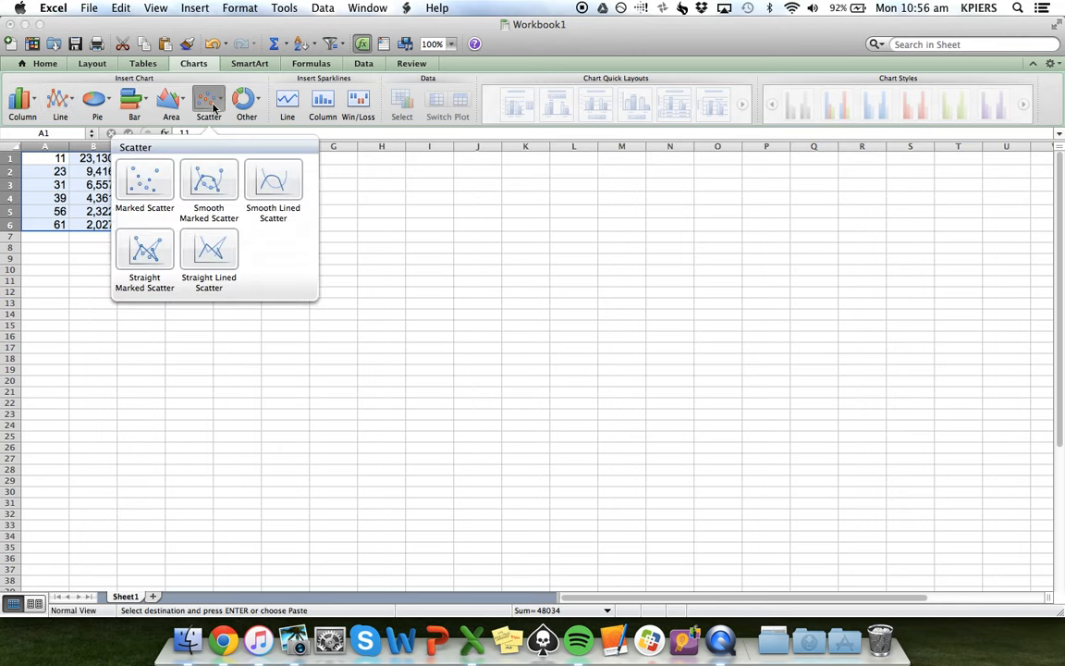
{"action": "left_click", "coordinate": [146, 187]}
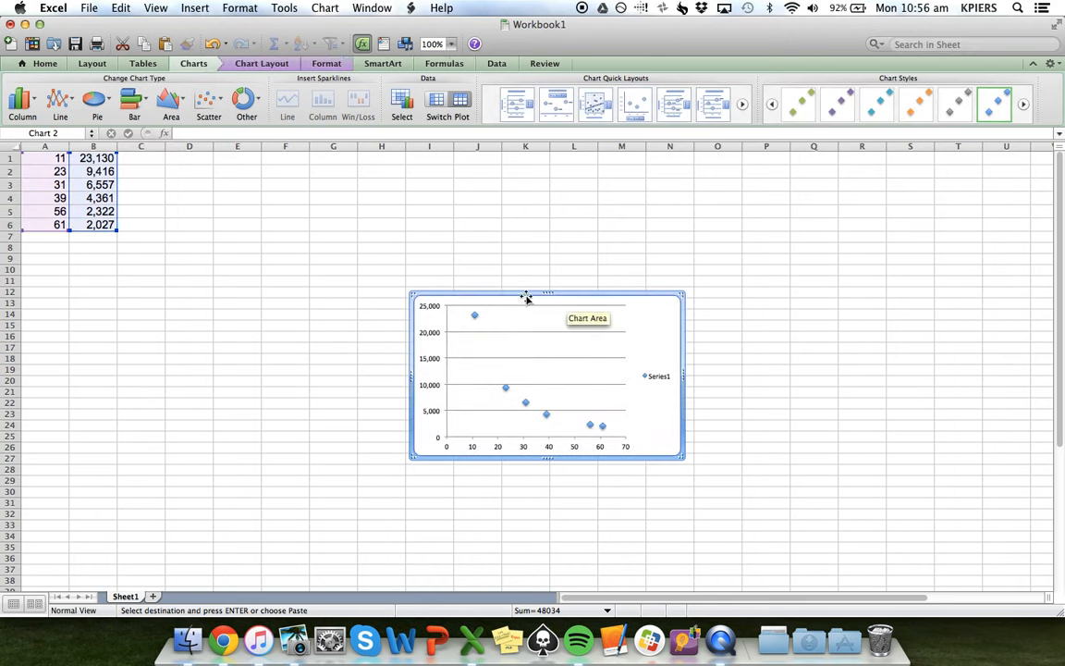
{"action": "left_click_drag", "start_coordinate": [523, 293], "coordinate": [316, 181]}
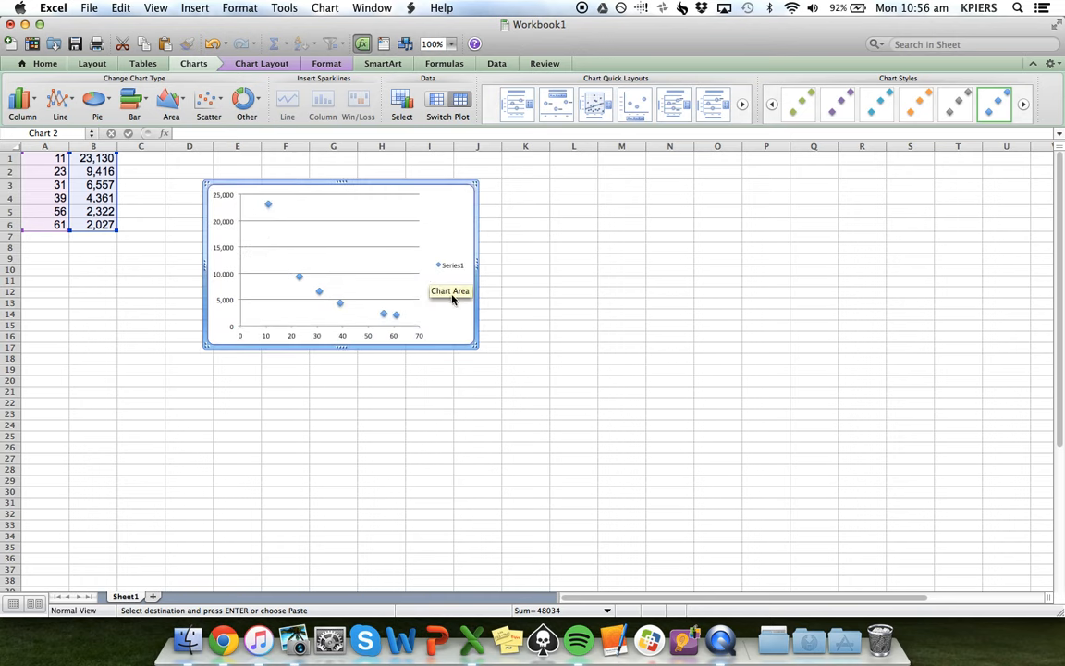
{"action": "left_click_drag", "start_coordinate": [473, 344], "coordinate": [791, 549]}
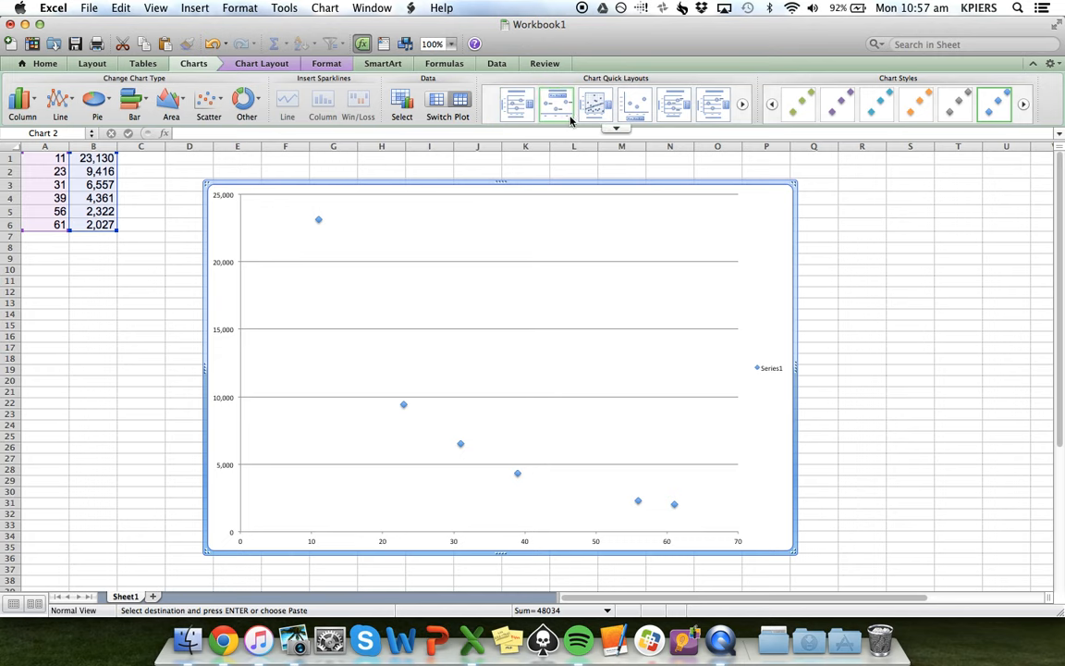
Apply Layout 1 to the scatter chart and replace its title with the placeholder text "alng ;ah t;waoth a;w"
{"action": "left_click", "coordinate": [520, 109]}
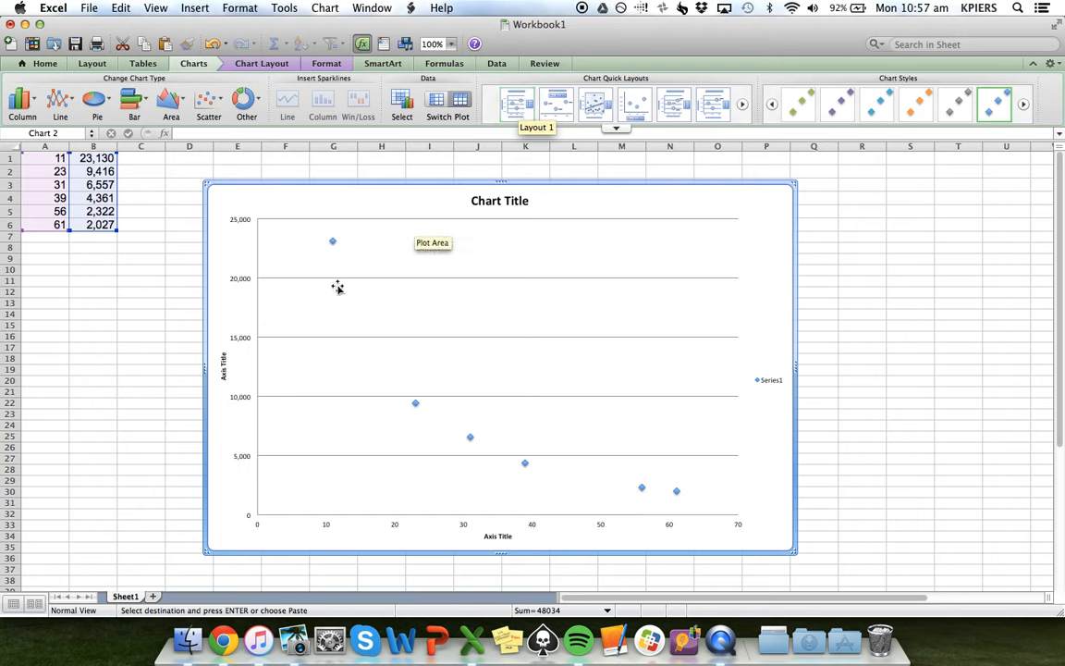
{"action": "left_click", "coordinate": [513, 201]}
{"action": "triple_click", "coordinate": [514, 201]}
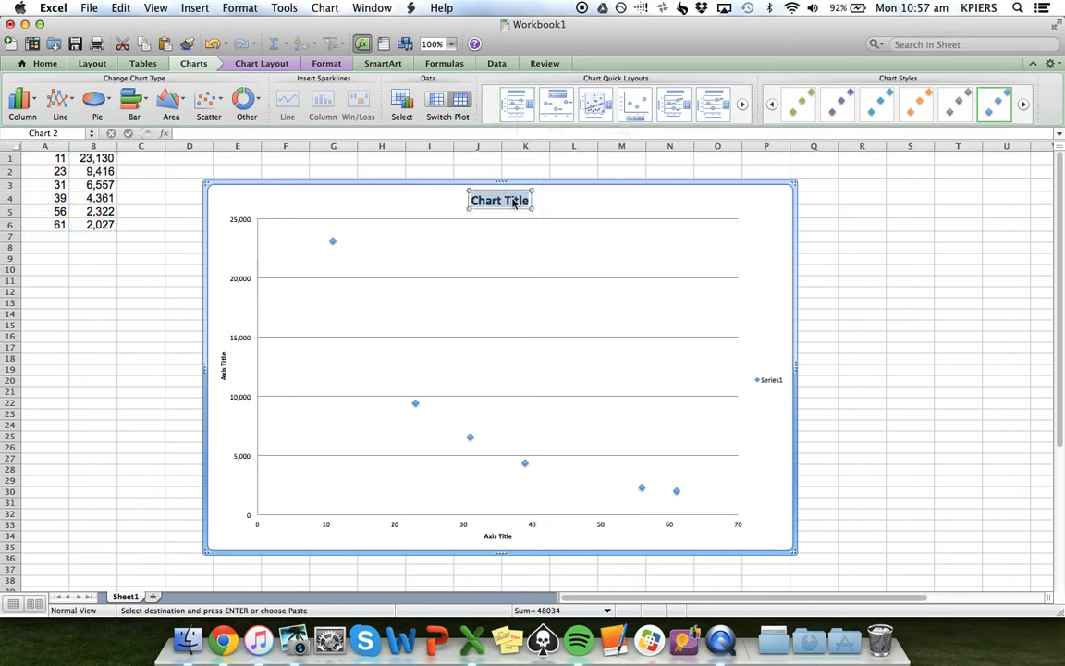
{"action": "type", "text": "alng ;ah t;waoth a;w"}
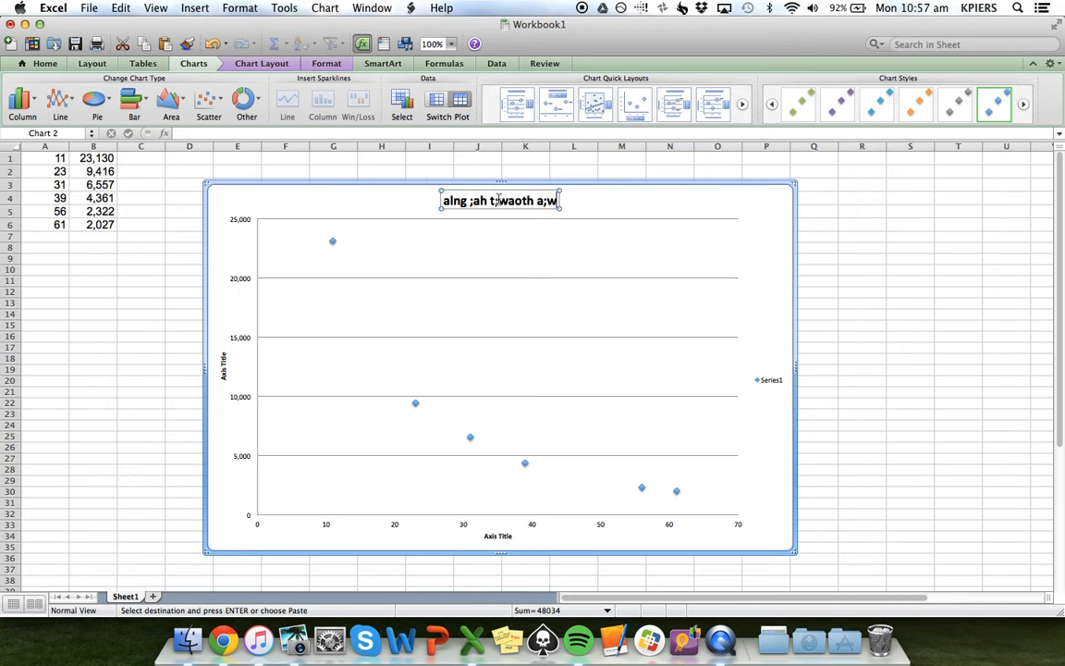
Replace the vertical axis title with the placeholder text "ljhropehtpaeort units"
{"action": "left_click", "coordinate": [221, 361]}
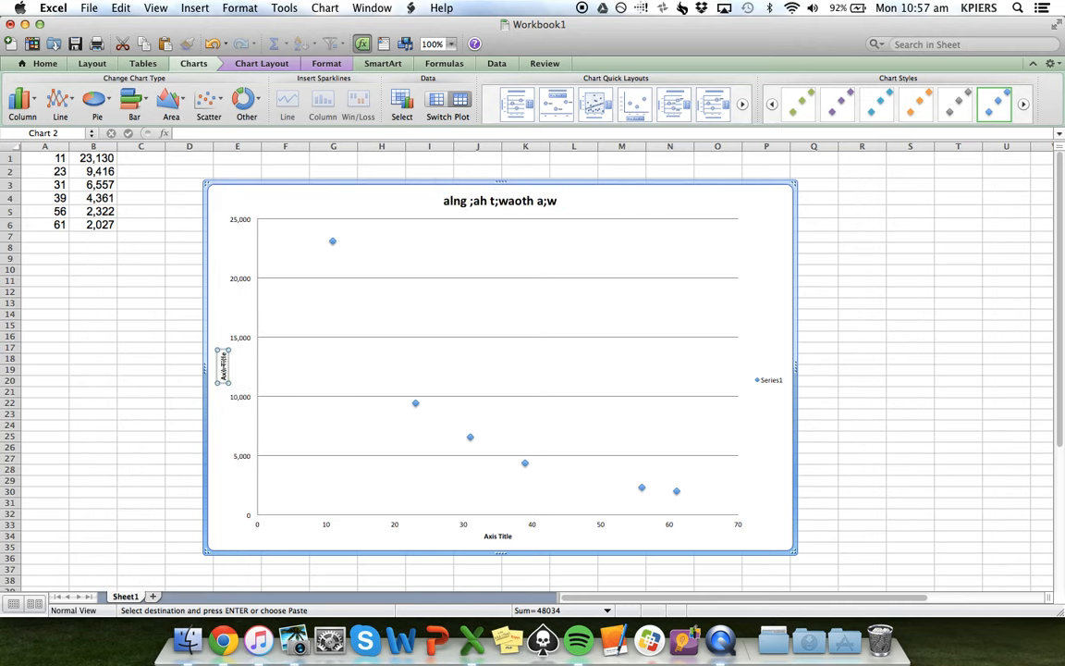
{"action": "double_click", "coordinate": [223, 365]}
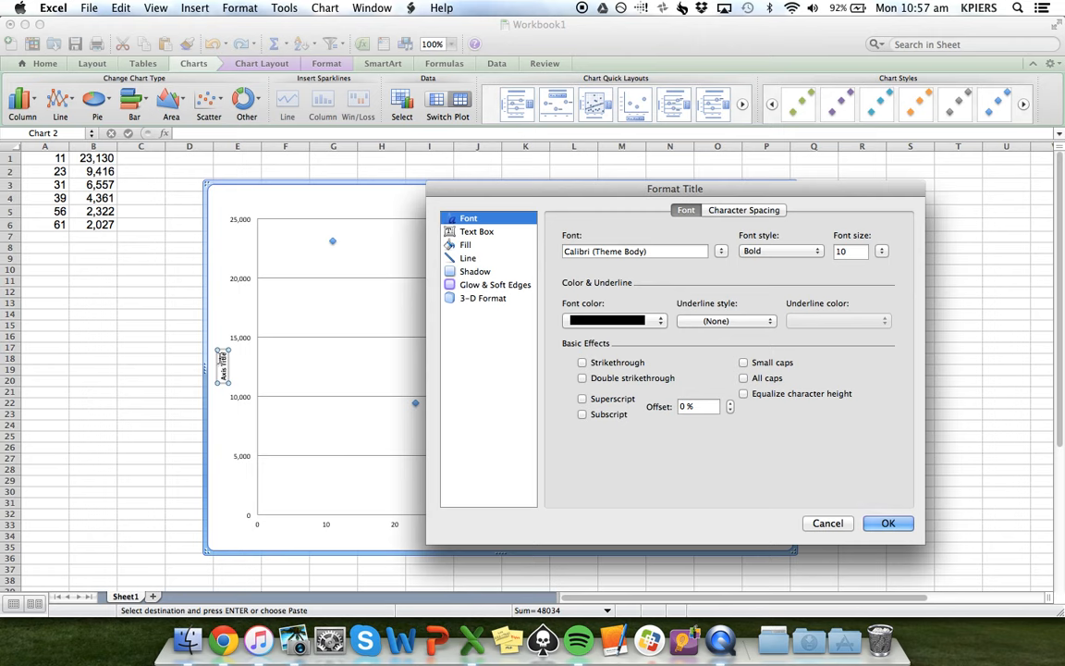
{"action": "left_click", "coordinate": [828, 523]}
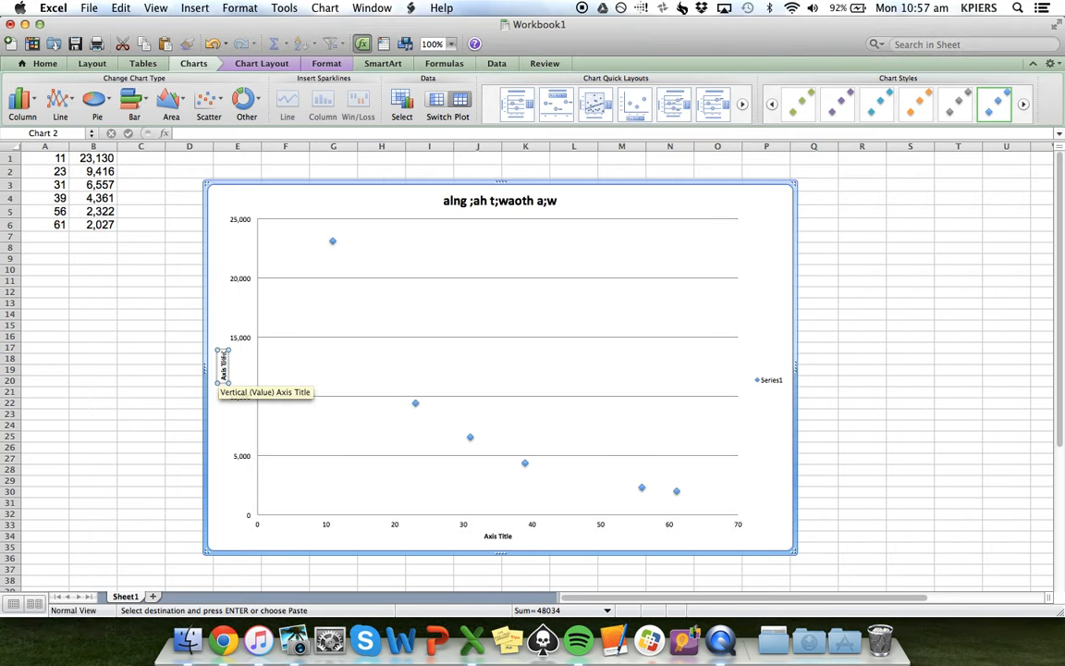
{"action": "left_click", "coordinate": [224, 355]}
{"action": "left_click_drag", "start_coordinate": [224, 354], "coordinate": [223, 378]}
{"action": "type", "text": "ijh'apiehtpaeort"}
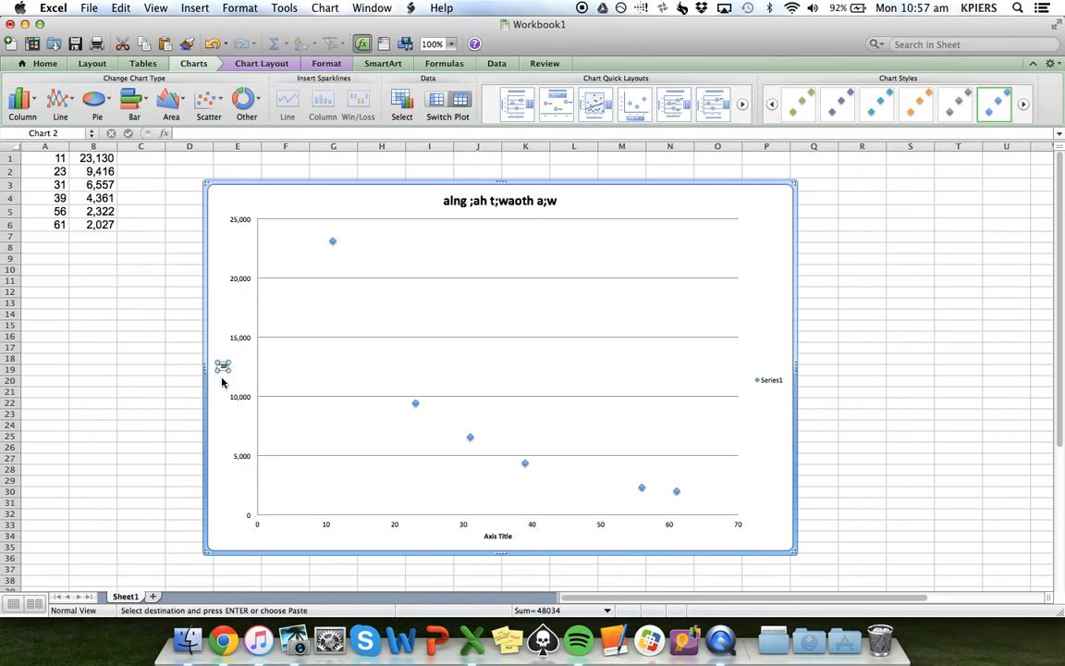
{"action": "type", "text": " units"}
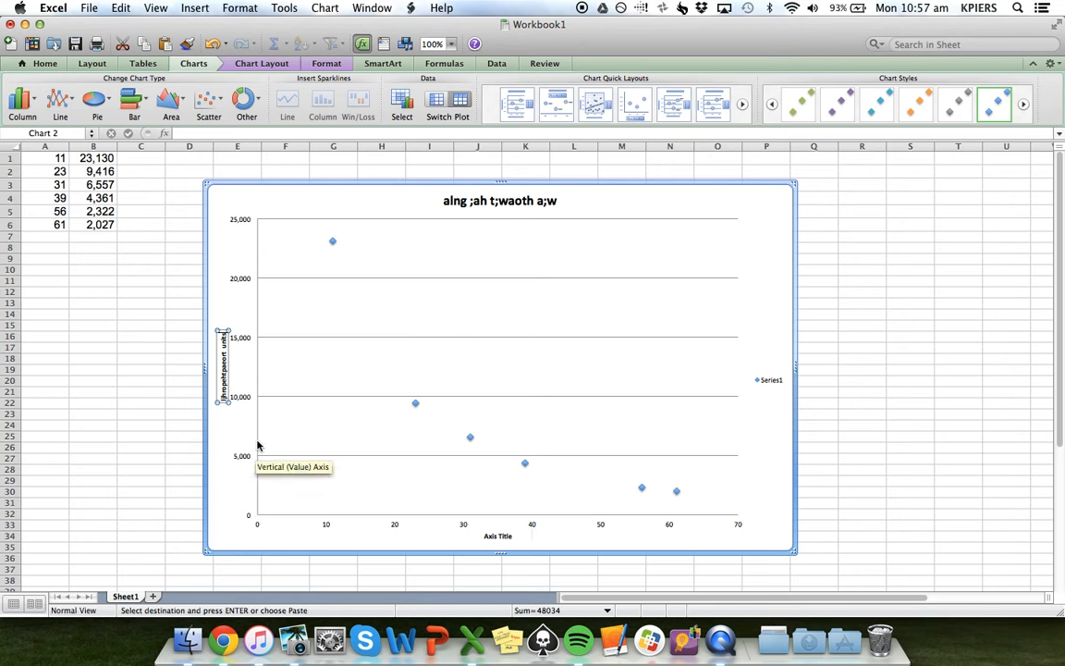
Turn on a logarithmic scale with base 10 for the chart's vertical axis
{"action": "right_click", "coordinate": [258, 368]}
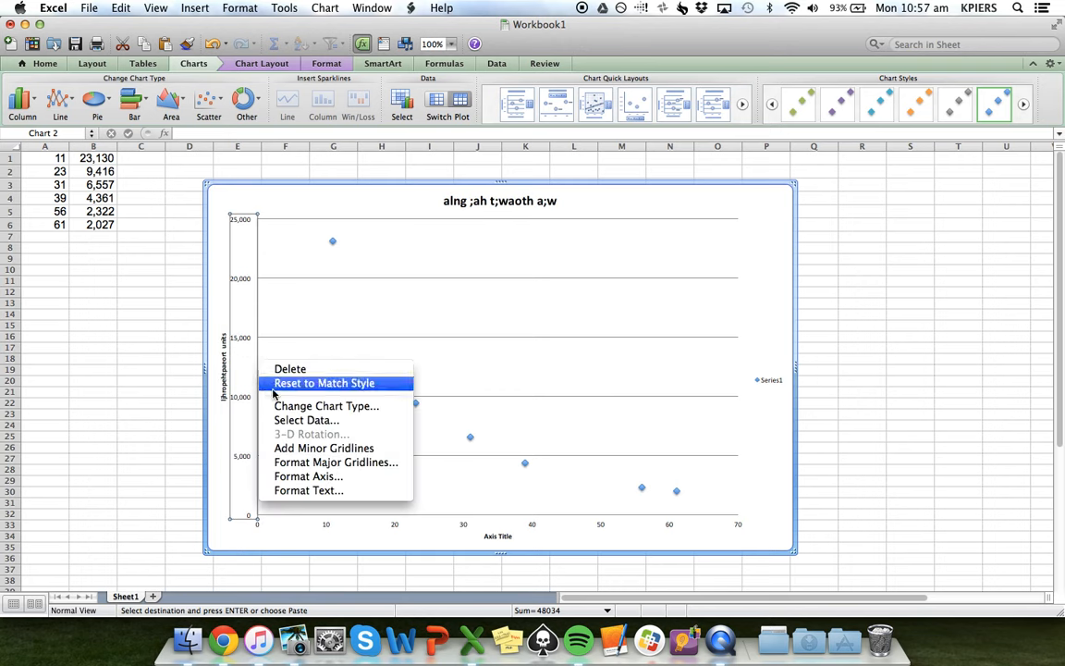
{"action": "left_click", "coordinate": [329, 479]}
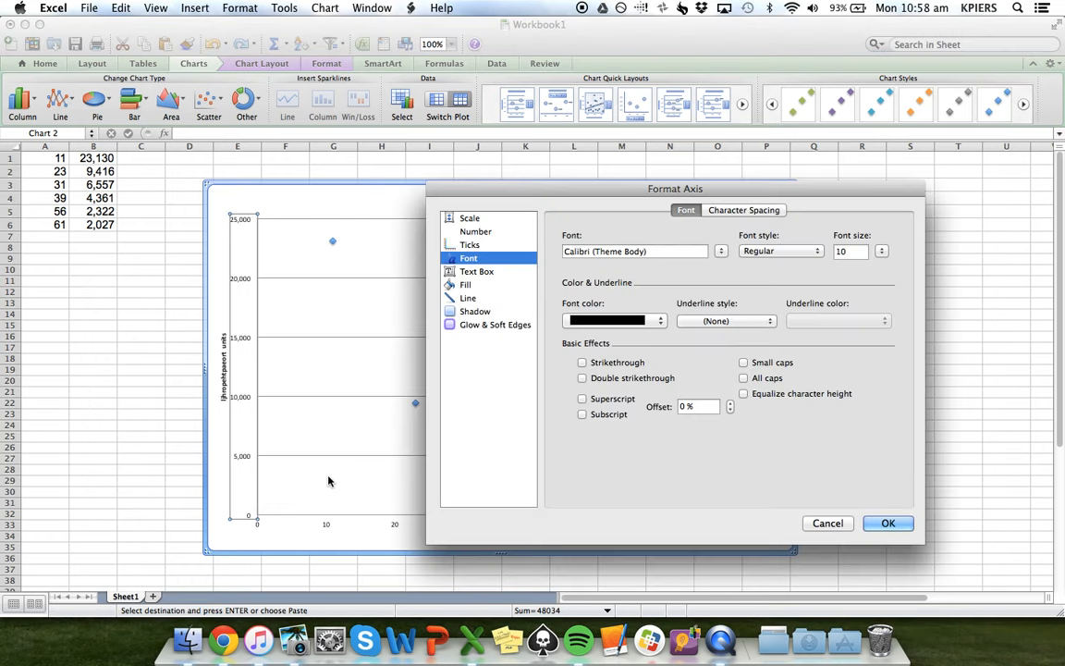
{"action": "left_click", "coordinate": [465, 219]}
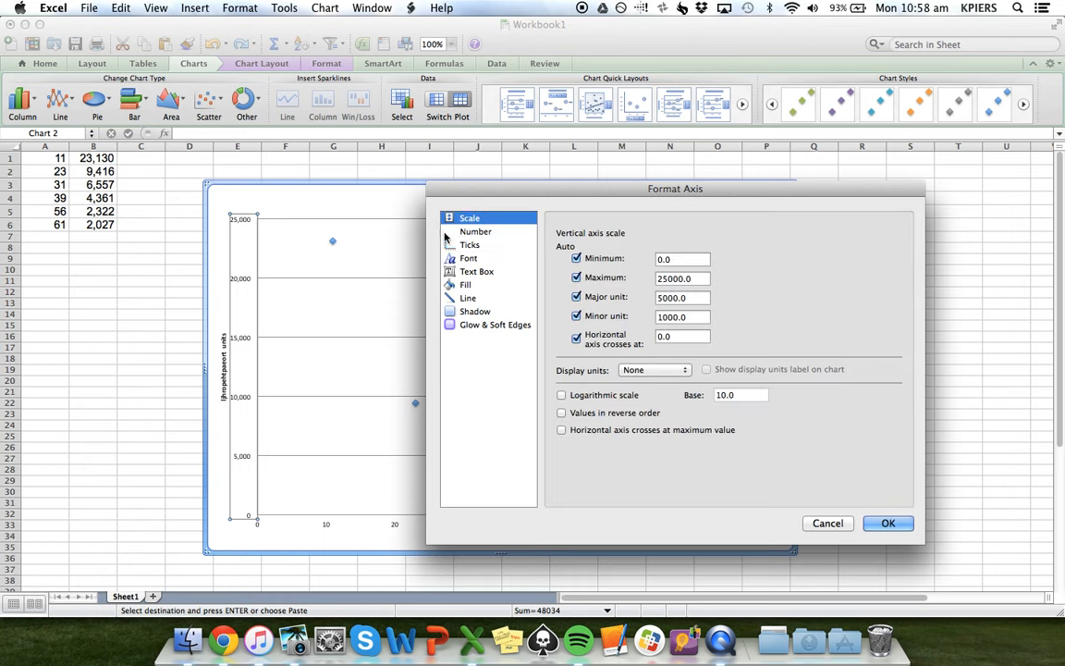
{"action": "left_click", "coordinate": [561, 395]}
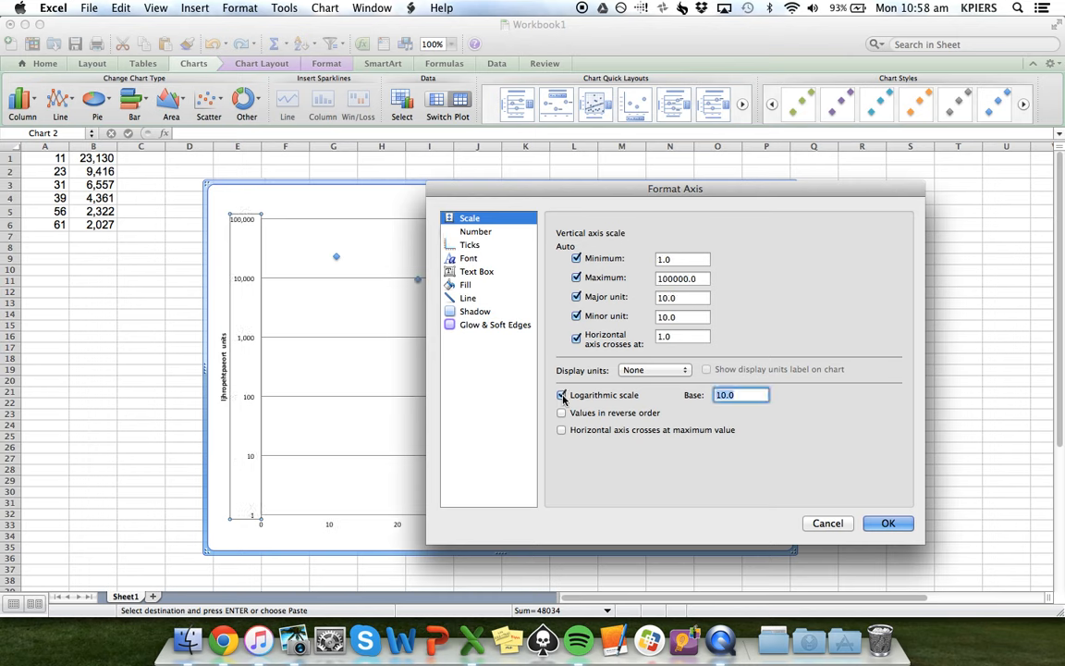
Set the vertical axis maximum to 30000 and minimum to 1000, and apply the axis formatting
{"action": "left_click_drag", "start_coordinate": [507, 191], "coordinate": [601, 200]}
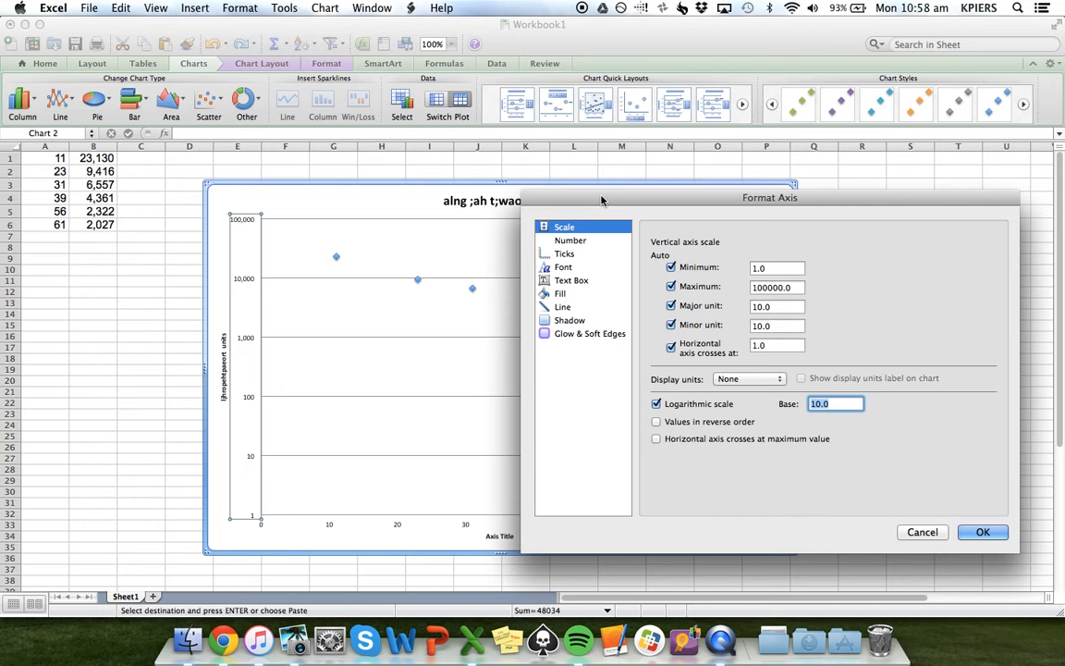
{"action": "left_click", "coordinate": [761, 289]}
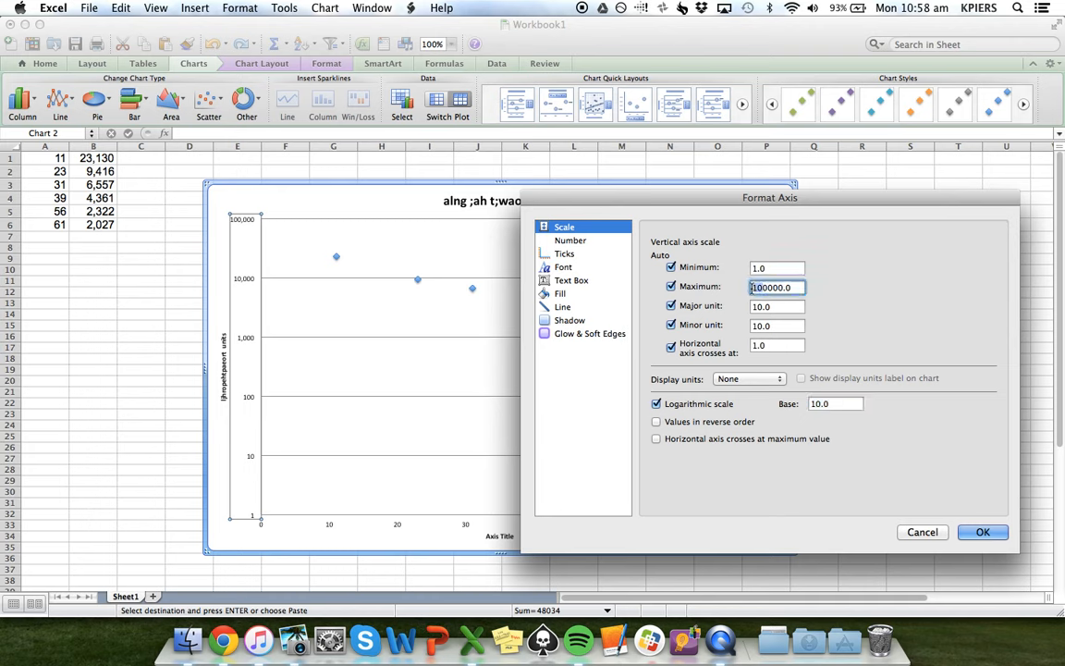
{"action": "type", "text": "3"}
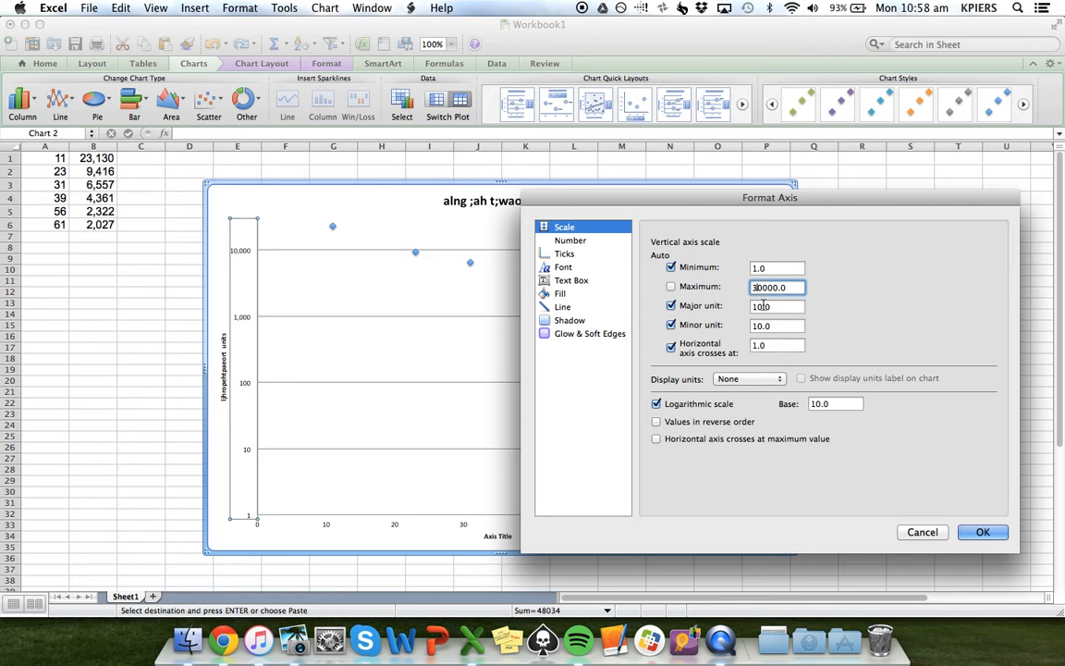
{"action": "left_click", "coordinate": [758, 268]}
{"action": "type", "text": "0"}
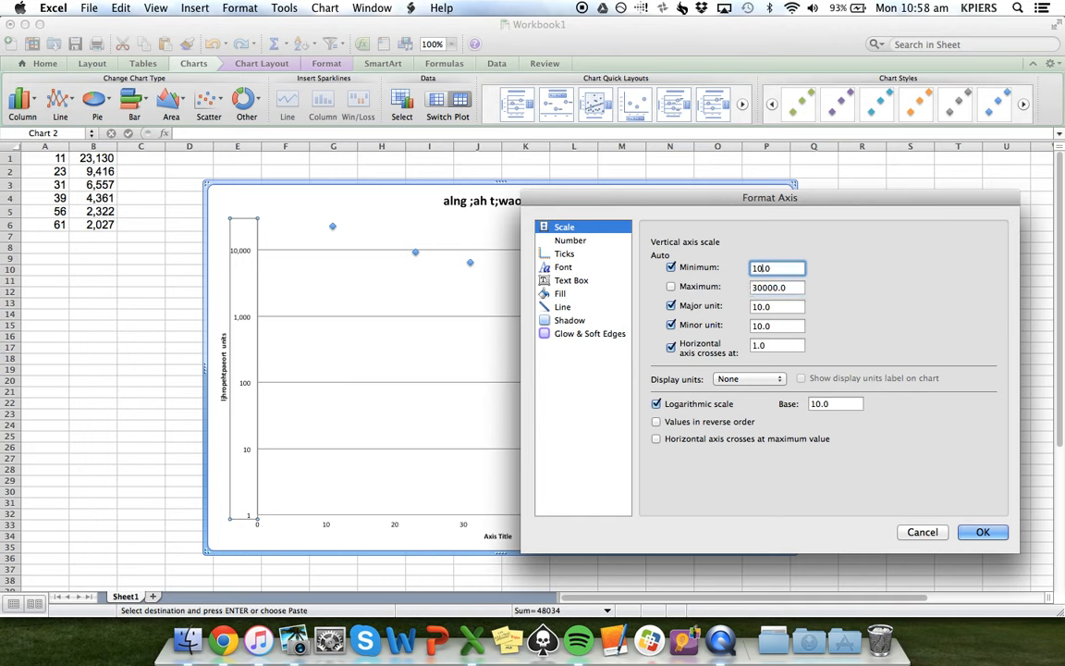
{"action": "type", "text": "0"}
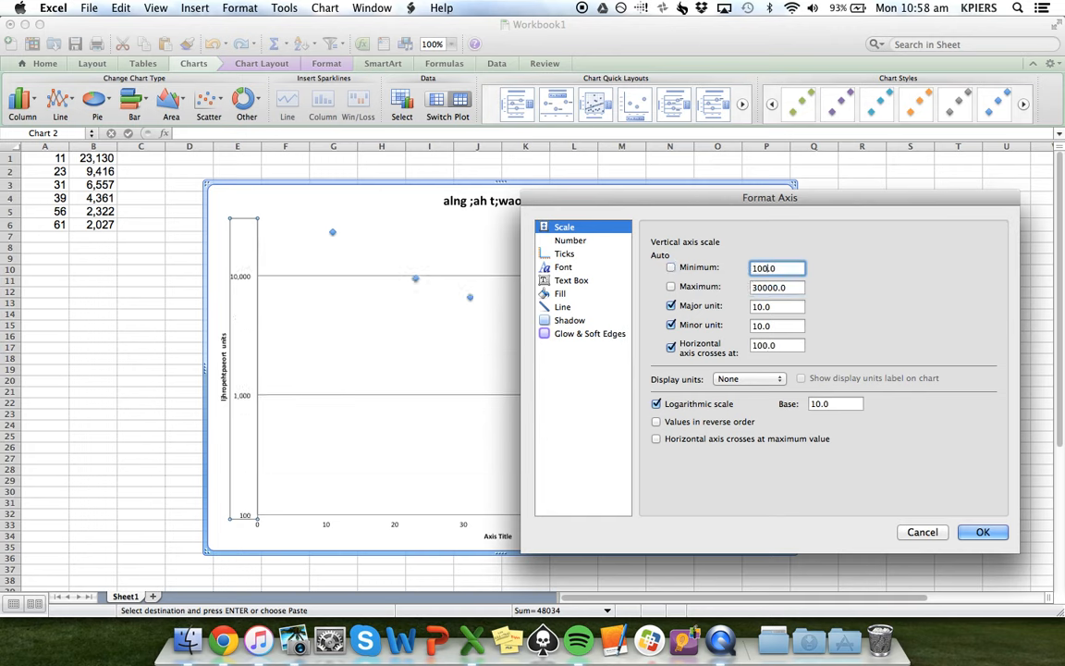
{"action": "type", "text": "0"}
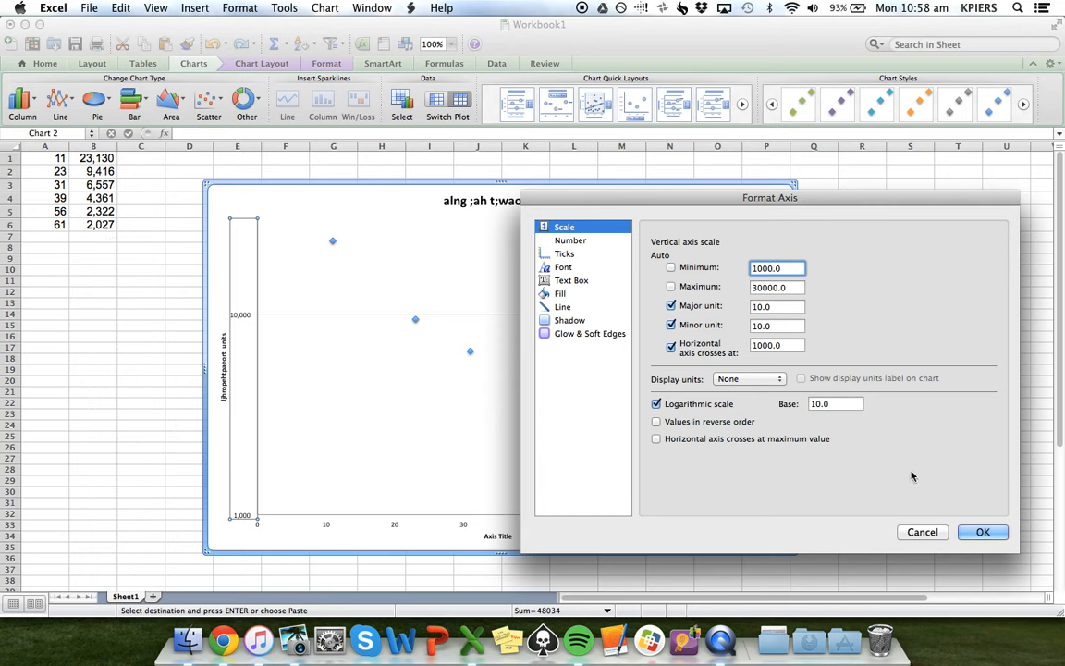
{"action": "left_click", "coordinate": [982, 532]}
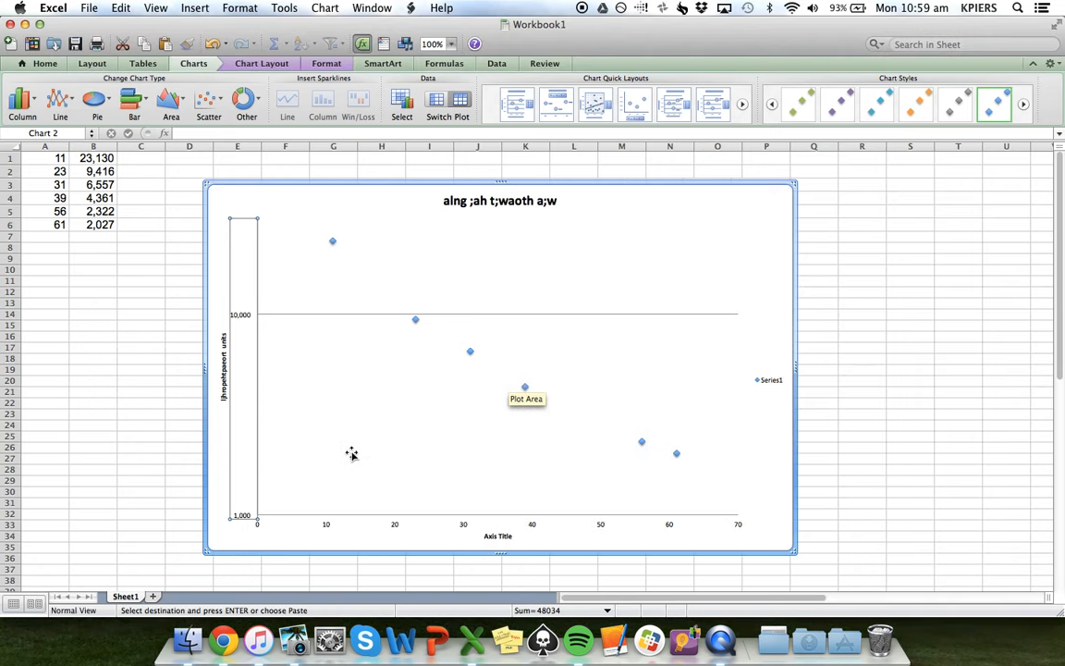
Set the vertical axis's minor tick marks to Outside and add minor gridlines to the axis
{"action": "right_click", "coordinate": [258, 343]}
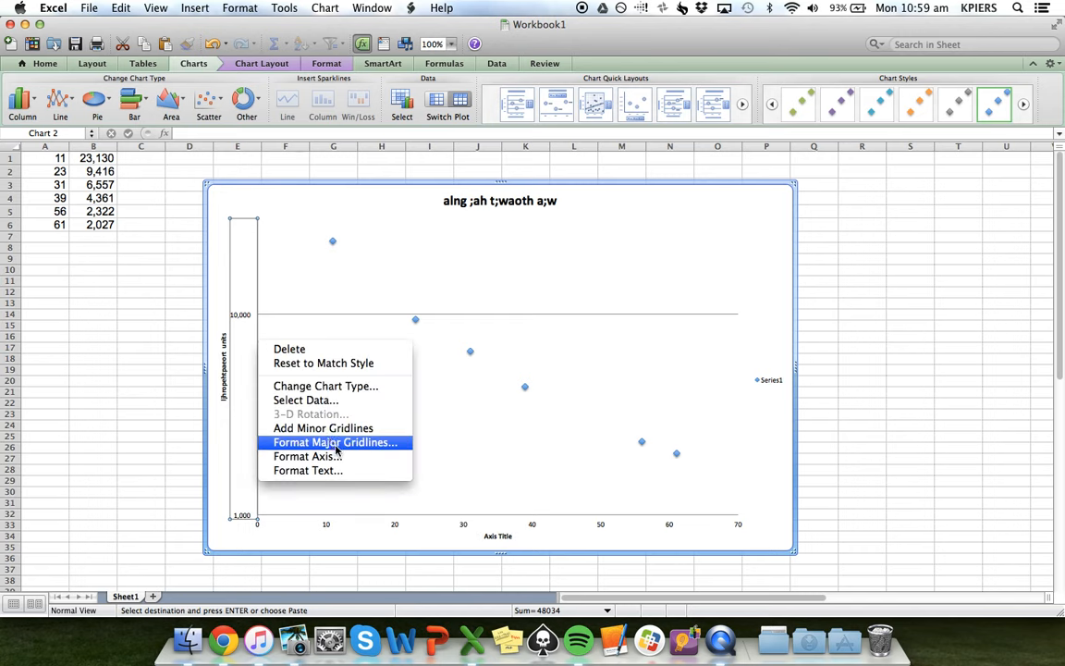
{"action": "left_click", "coordinate": [308, 457]}
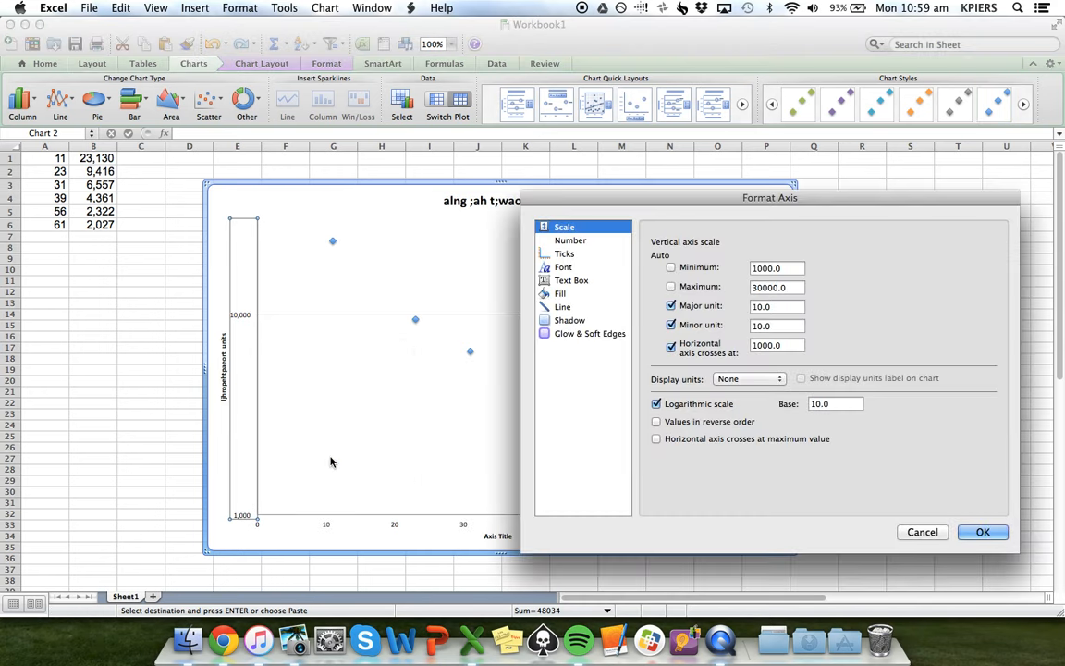
{"action": "left_click", "coordinate": [566, 254]}
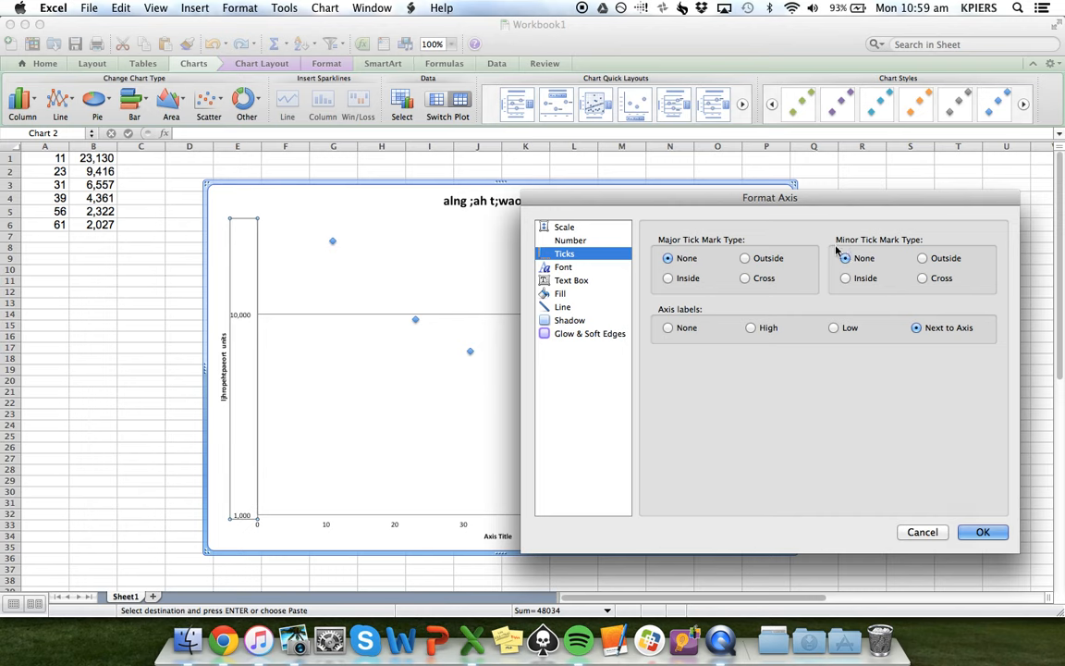
{"action": "left_click", "coordinate": [924, 258]}
{"action": "left_click", "coordinate": [981, 534]}
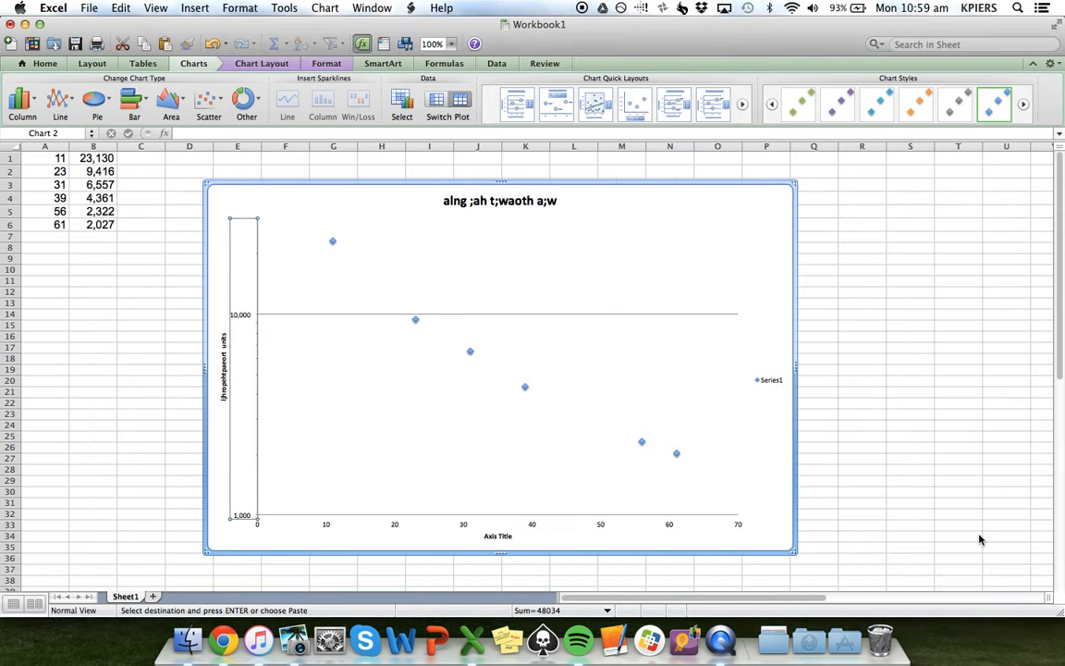
{"action": "right_click", "coordinate": [257, 378]}
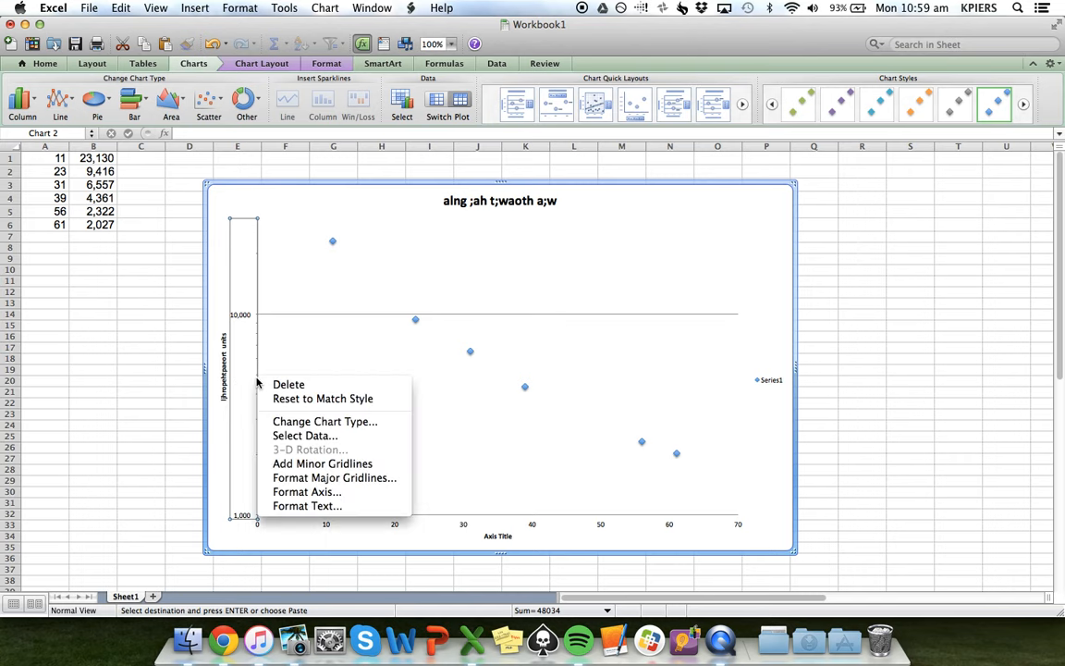
{"action": "left_click", "coordinate": [319, 464]}
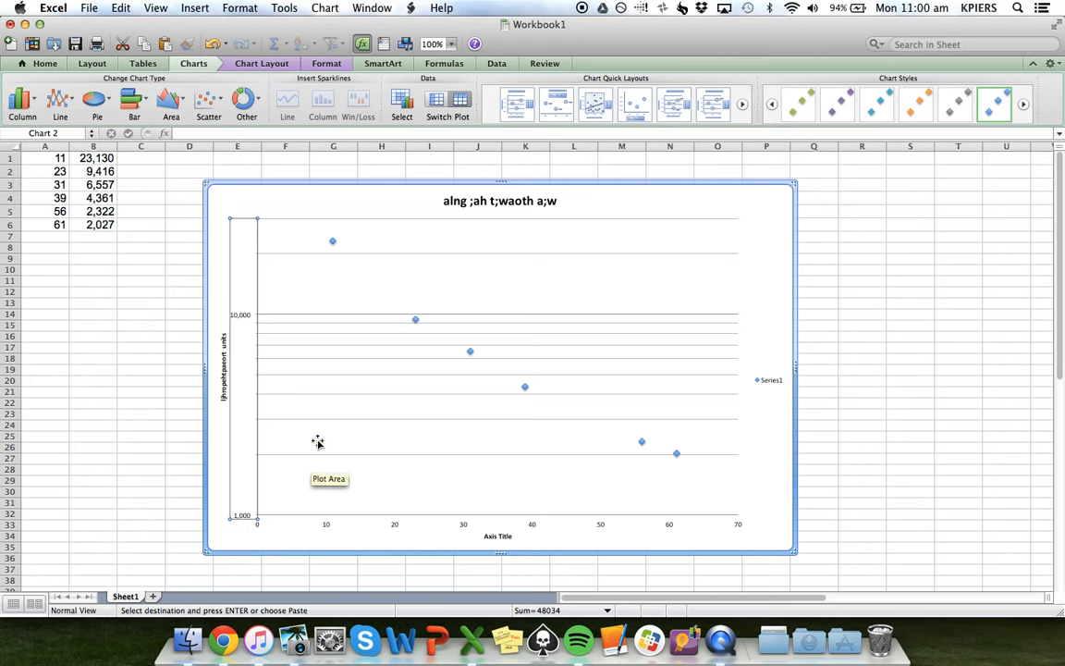
Add a trendline with the Exponential regression type to the scatter chart's data series
{"action": "right_click", "coordinate": [416, 322]}
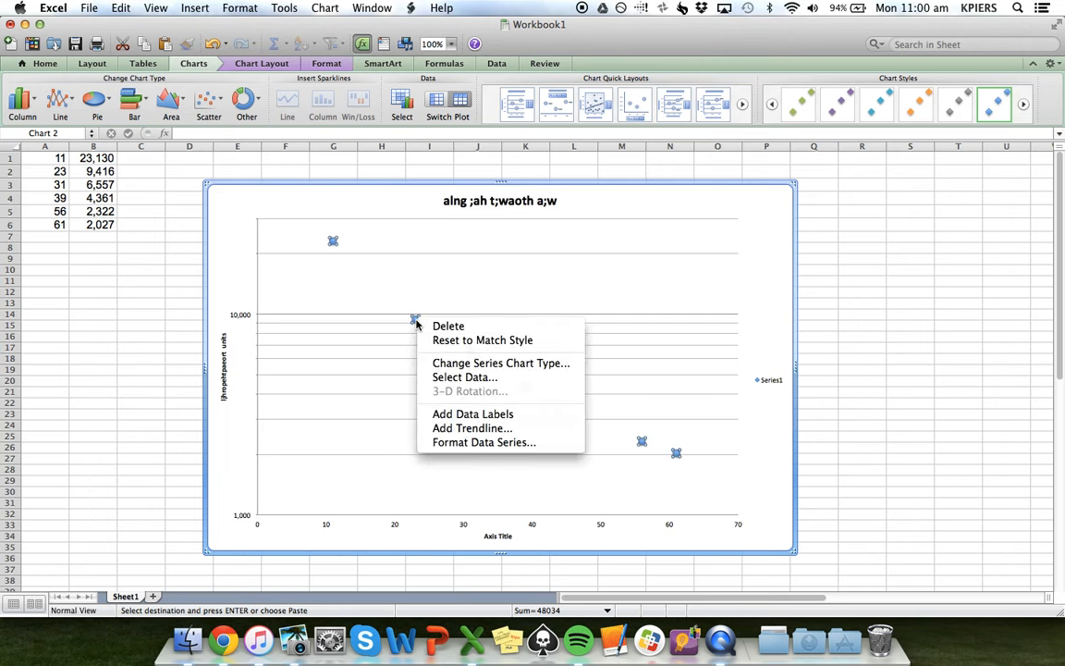
{"action": "left_click", "coordinate": [462, 431]}
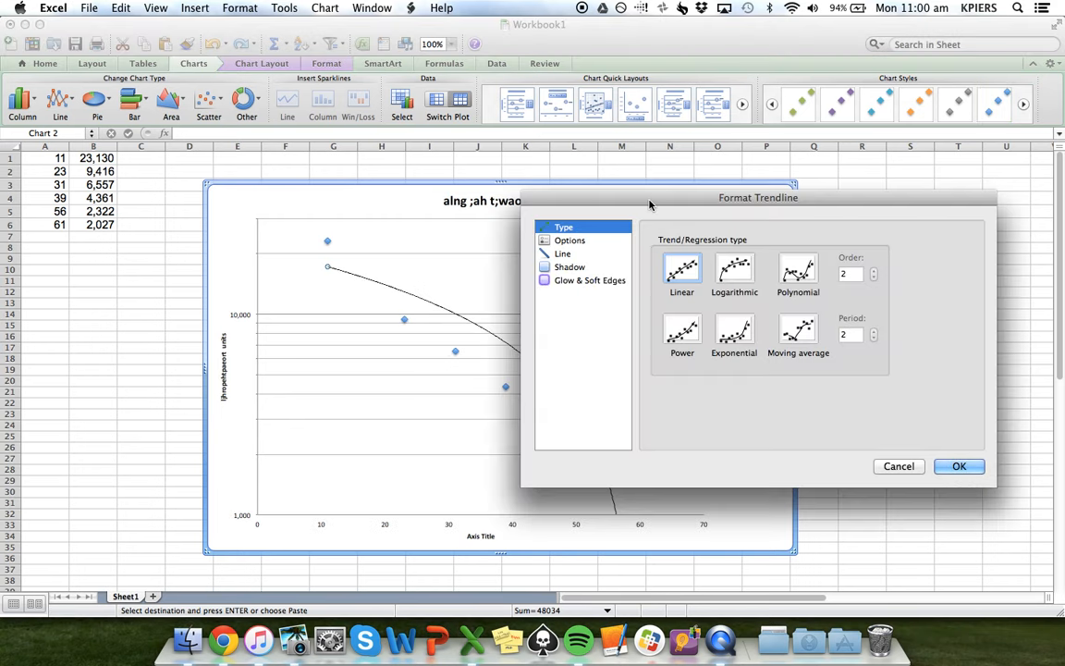
{"action": "left_click_drag", "start_coordinate": [653, 196], "coordinate": [620, 227]}
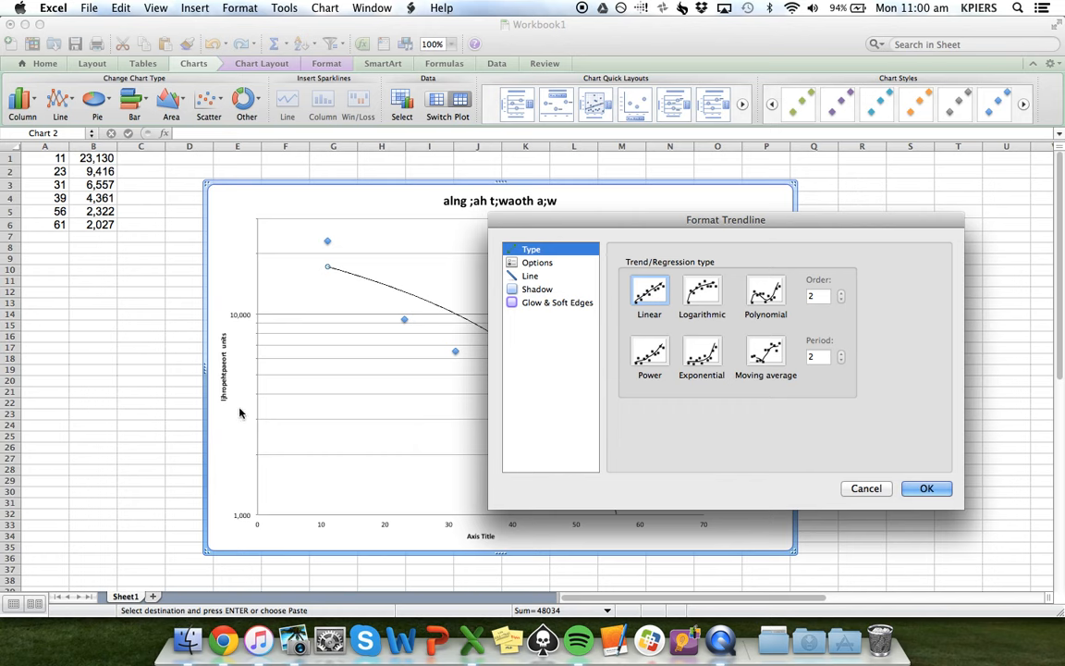
{"action": "left_click", "coordinate": [701, 292]}
{"action": "left_click_drag", "start_coordinate": [667, 219], "coordinate": [725, 200]}
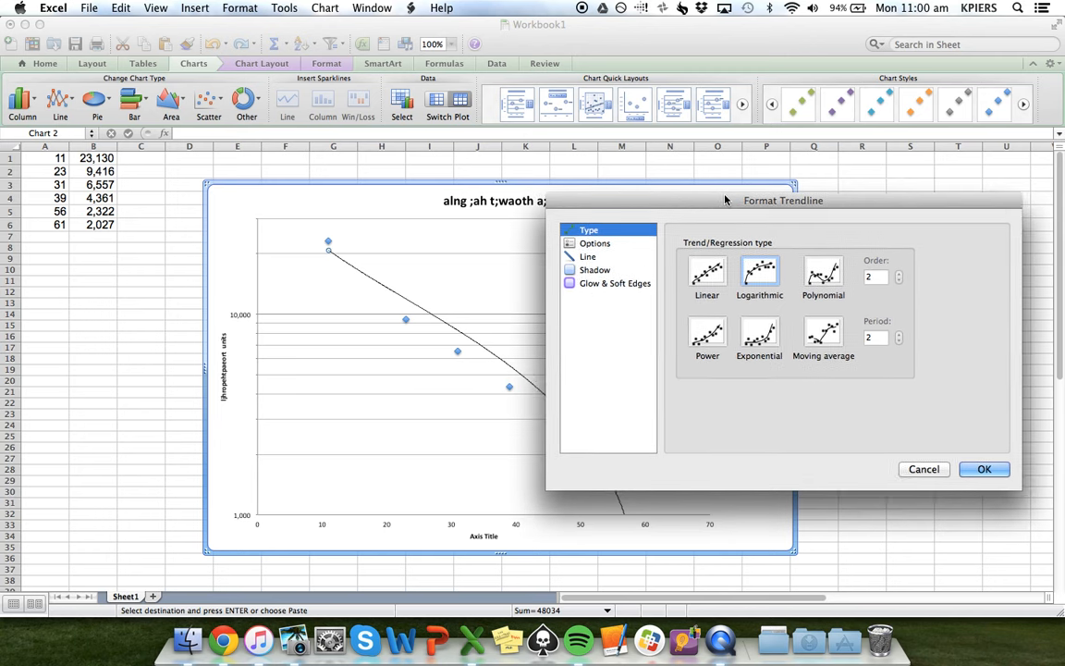
{"action": "left_click", "coordinate": [764, 340]}
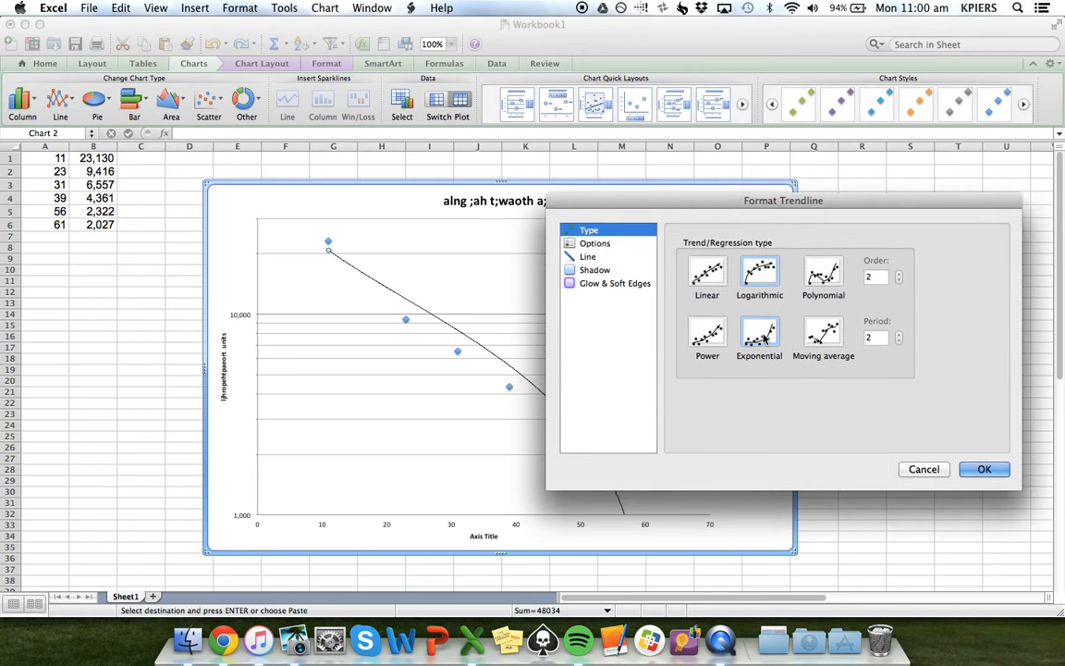
{"action": "left_click_drag", "start_coordinate": [705, 202], "coordinate": [767, 202]}
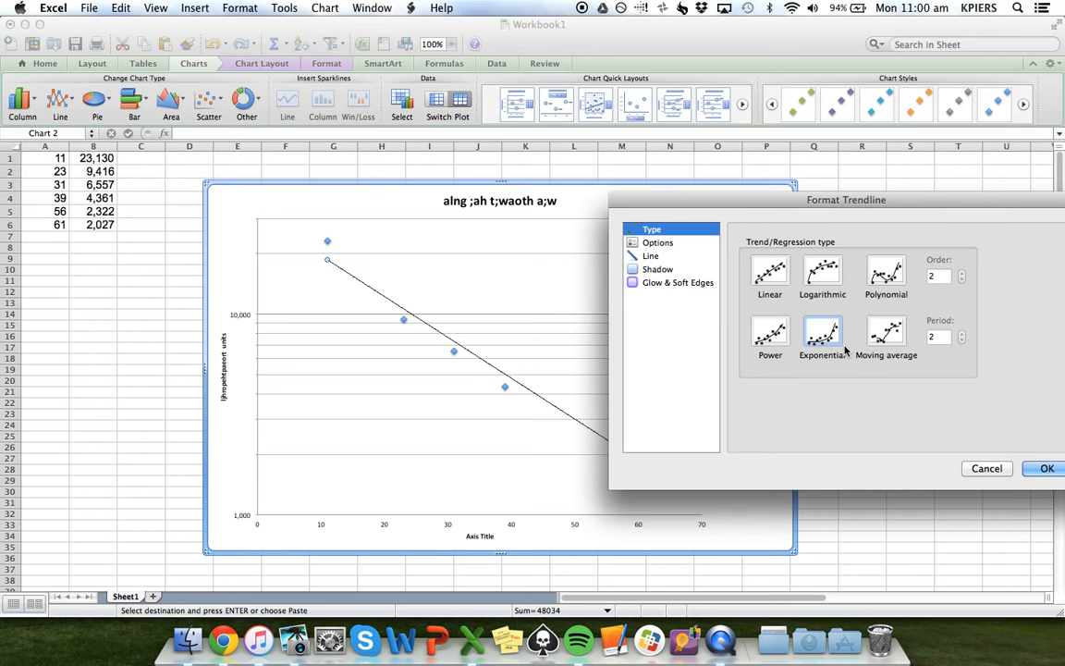
{"action": "left_click_drag", "start_coordinate": [796, 202], "coordinate": [601, 175]}
{"action": "left_click", "coordinate": [850, 442]}
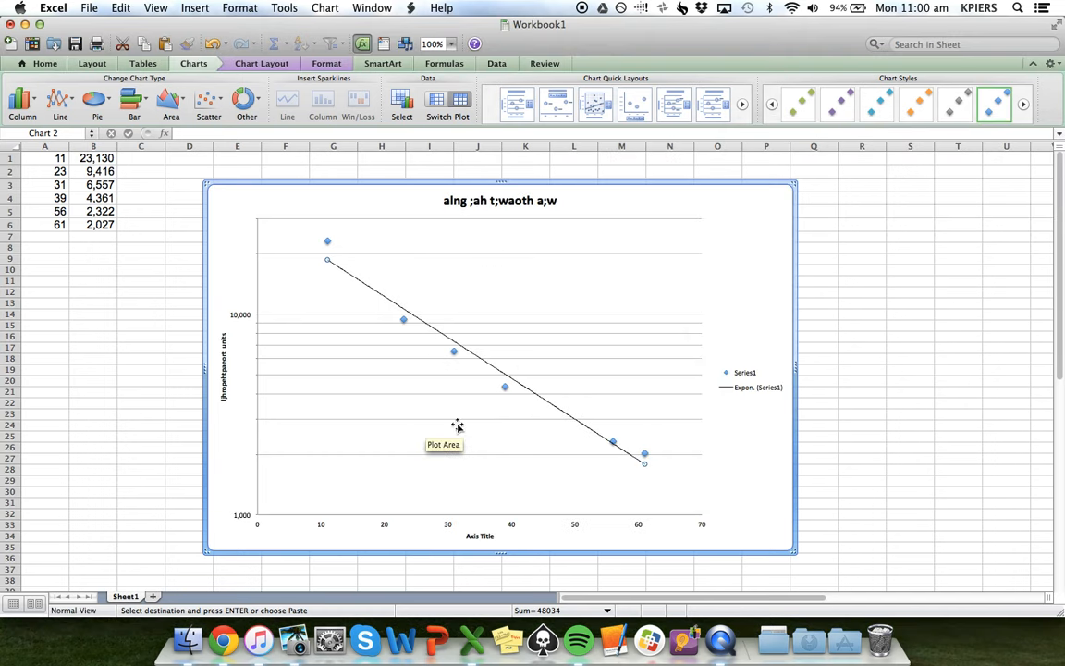